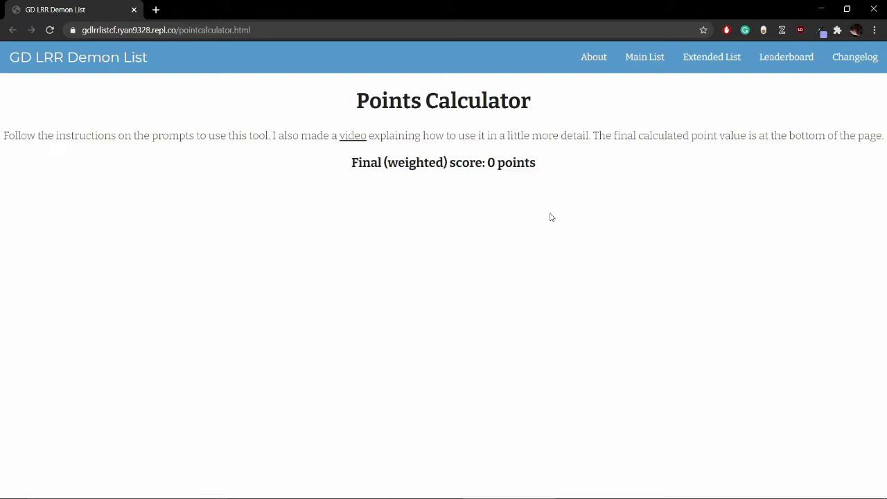
# Step: Reload the Points Calculator page with F5 to bring back its inspect-element console notice
pyautogui.press('F5')
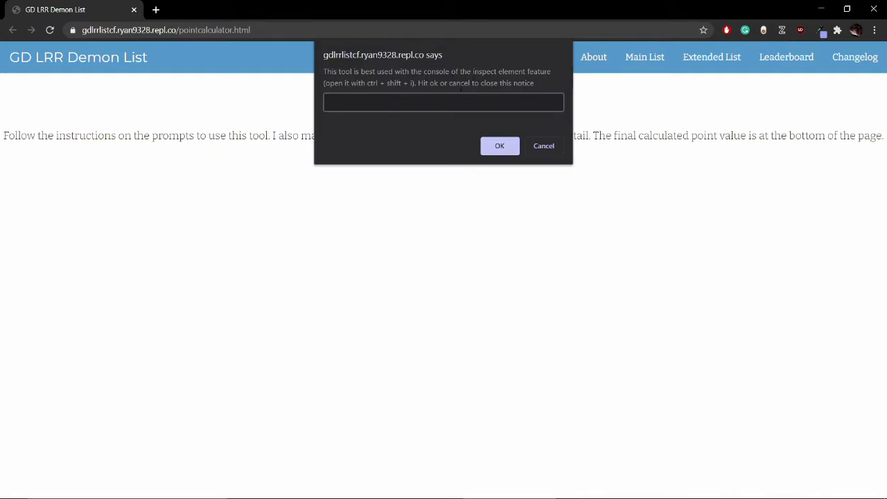
# Step: Open DevTools in iPhone 6/7/8 view, dismiss the notice, and highlight the prompt's command list
pyautogui.hotkey('ctrl', 'shift', 'i')
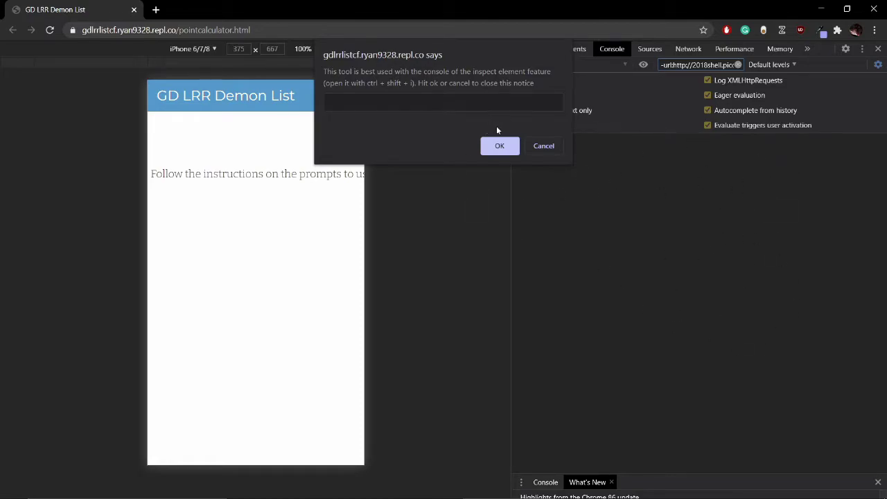
pyautogui.click(505, 146)
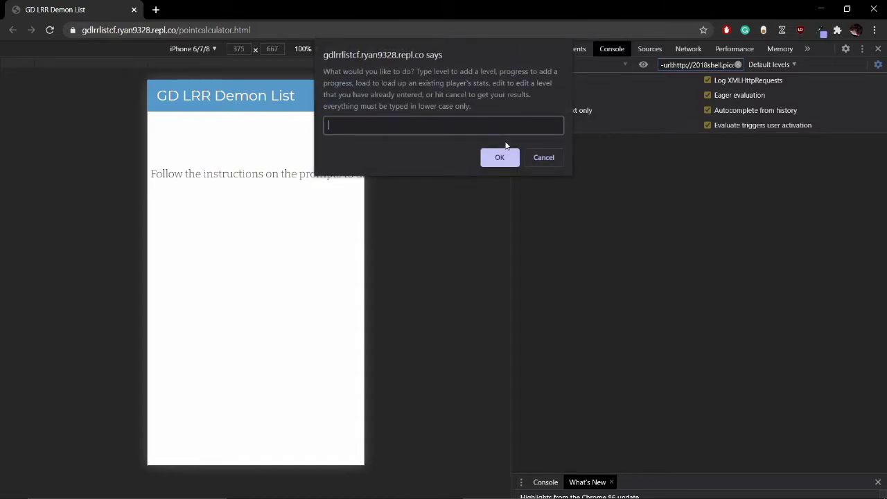
pyautogui.moveTo(349, 72); pyautogui.dragTo(489, 83)
pyautogui.click(442, 125)
pyautogui.moveTo(431, 72); pyautogui.dragTo(497, 71)
pyautogui.click(412, 126)
# Step: Try the words level, load and edit in the prompt, then cancel without submitting
pyautogui.write('level')
pyautogui.doubleClick(333, 124)
pyautogui.write('load')
pyautogui.doubleClick(340, 127)
pyautogui.write('edit')
pyautogui.click(543, 158)
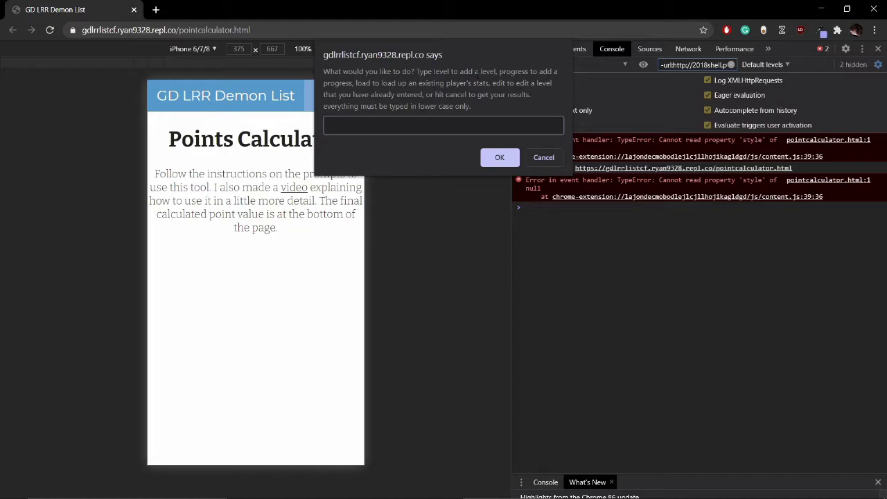
# Step: Try adding the level 'cataclysm', which the calculator reports as not found
pyautogui.tripleClick(387, 106)
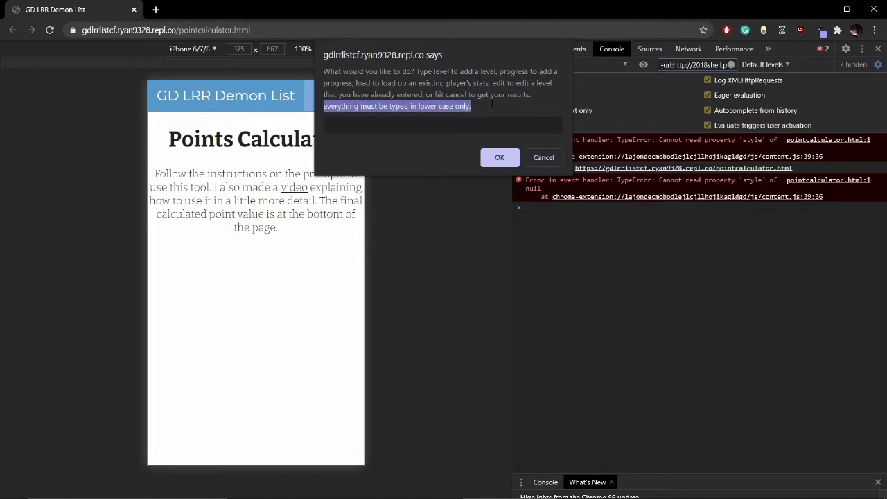
pyautogui.click(475, 126)
pyautogui.write('le')
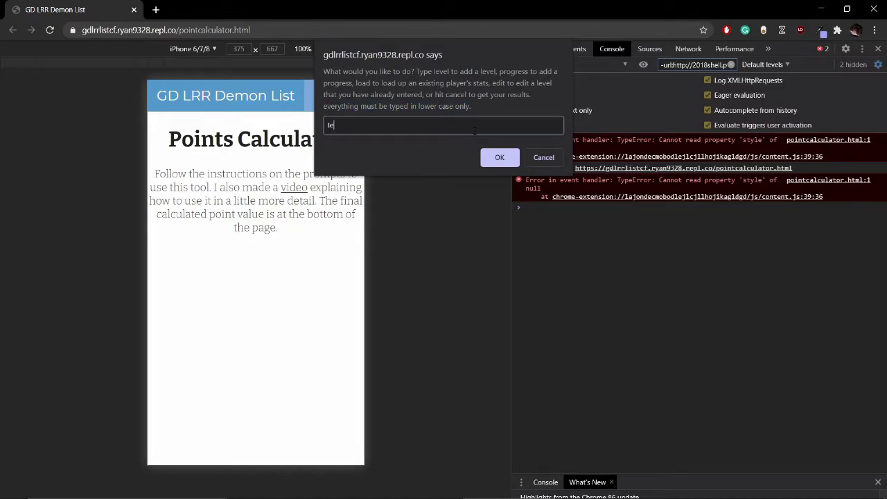
pyautogui.write('vel')
pyautogui.press('Return')
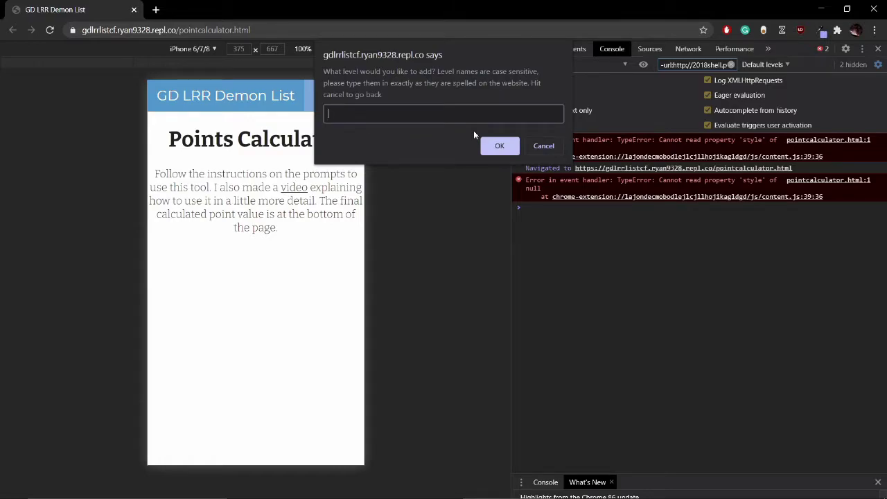
pyautogui.write('cataclysm')
pyautogui.press('Return')
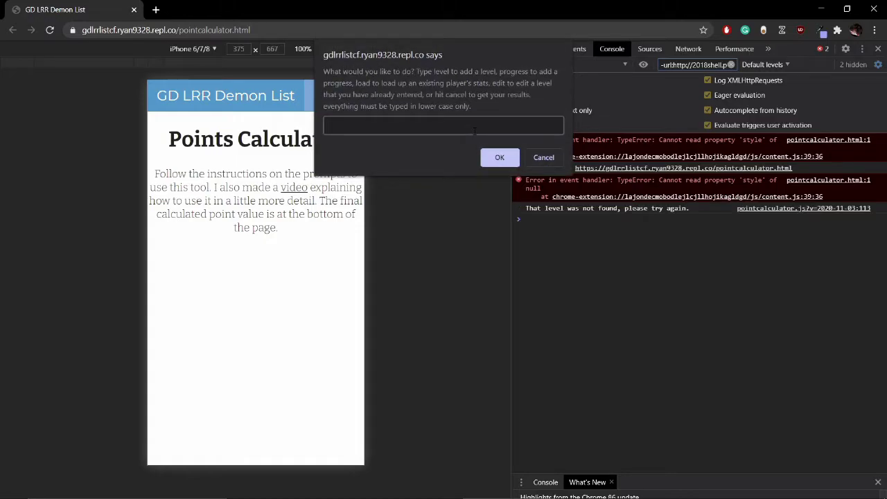
# Step: Add 'Artificial Ascent' using the level command
pyautogui.write('level')
pyautogui.press('Return')
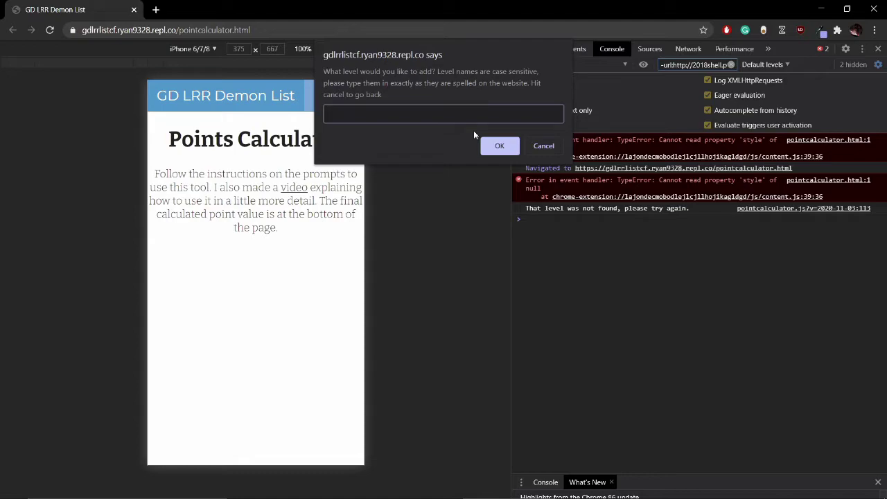
pyautogui.write('Artificial Ascent')
pyautogui.press('Return')
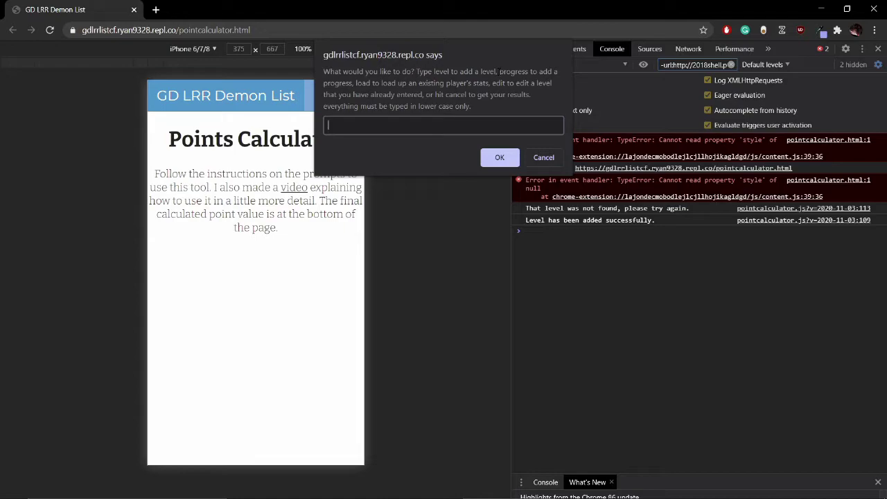
# Step: Choose the progress command and enter 'The Hell Field' as the level
pyautogui.write('progress')
pyautogui.press('Return')
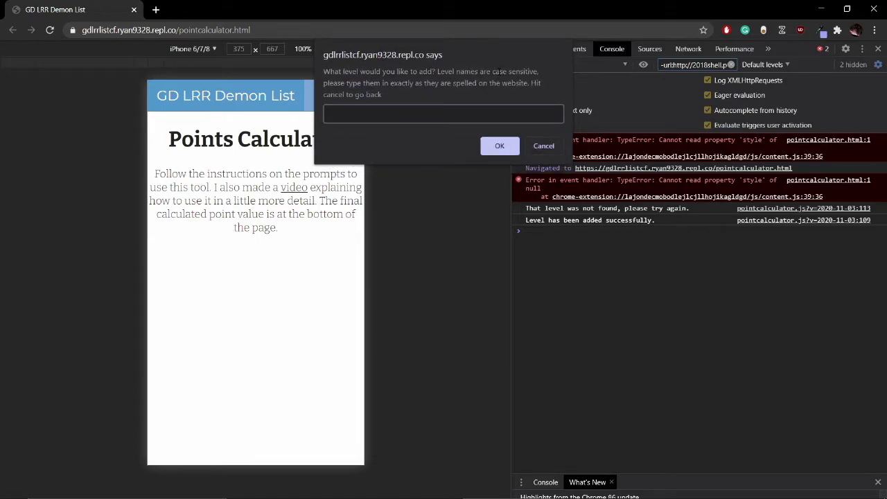
pyautogui.write('S')
pyautogui.press('BackSpace')
pyautogui.write('The Hell Field')
pyautogui.press('Return')
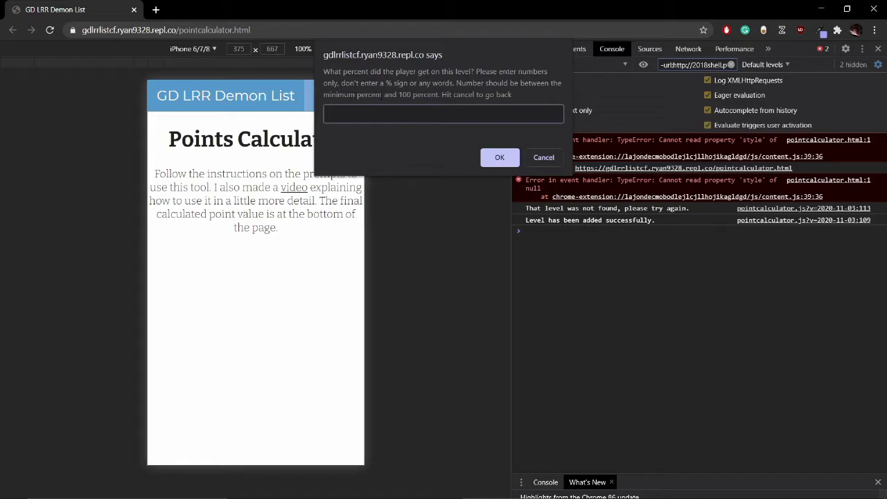
# Step: Enter 70 as the percent achieved on The Hell Field
pyautogui.moveTo(382, 95); pyautogui.dragTo(355, 81)
pyautogui.click(355, 82)
pyautogui.click(386, 115)
pyautogui.write('70')
pyautogui.press('Return')
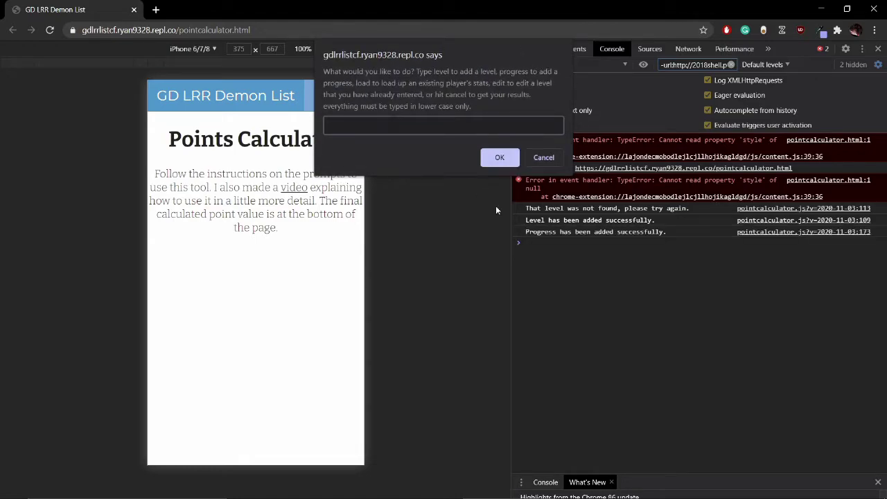
pyautogui.click(651, 238)
pyautogui.click(409, 126)
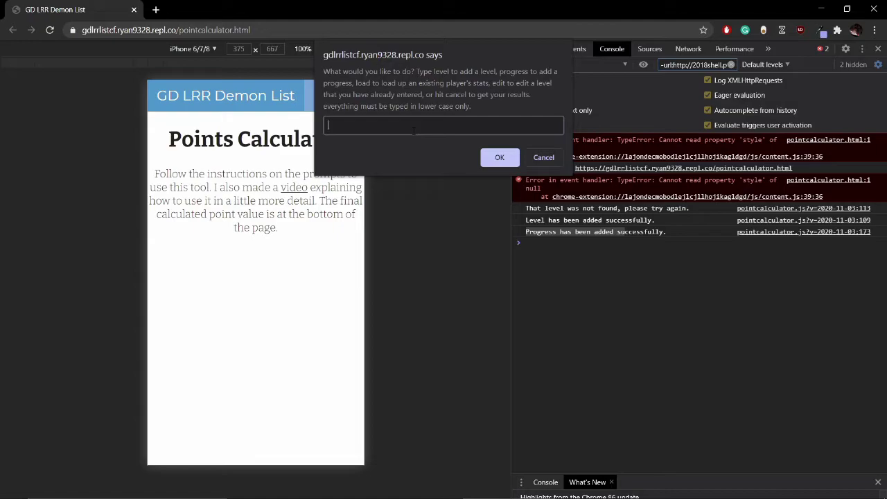
# Step: View the 167.311-point result, reload the calculator, and enter 'load' to load a player
pyautogui.click(548, 161)
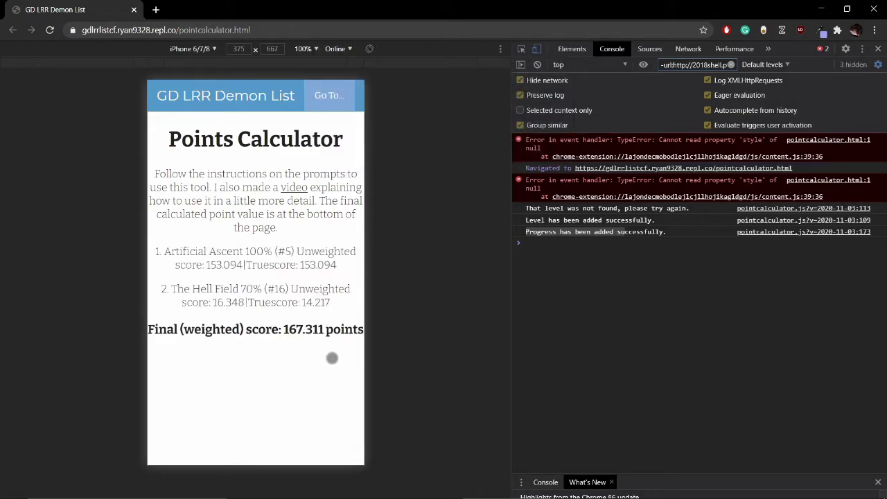
pyautogui.press('F5')
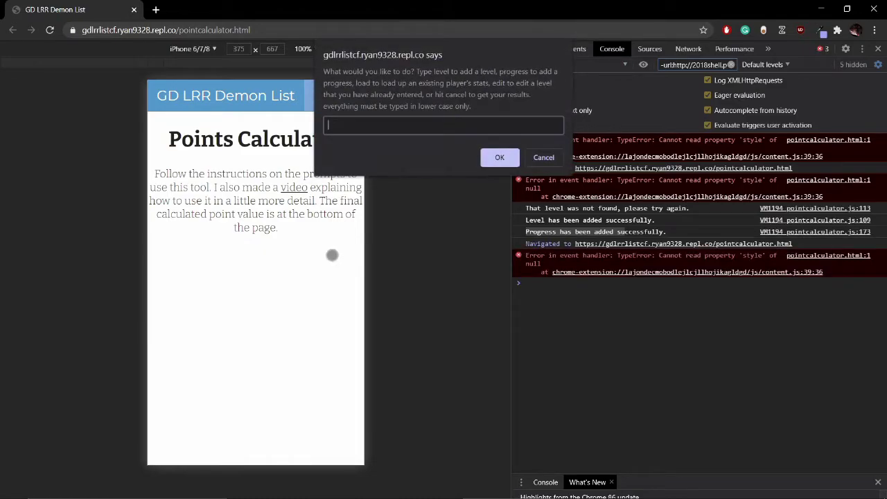
pyautogui.write('load')
pyautogui.press('Return')
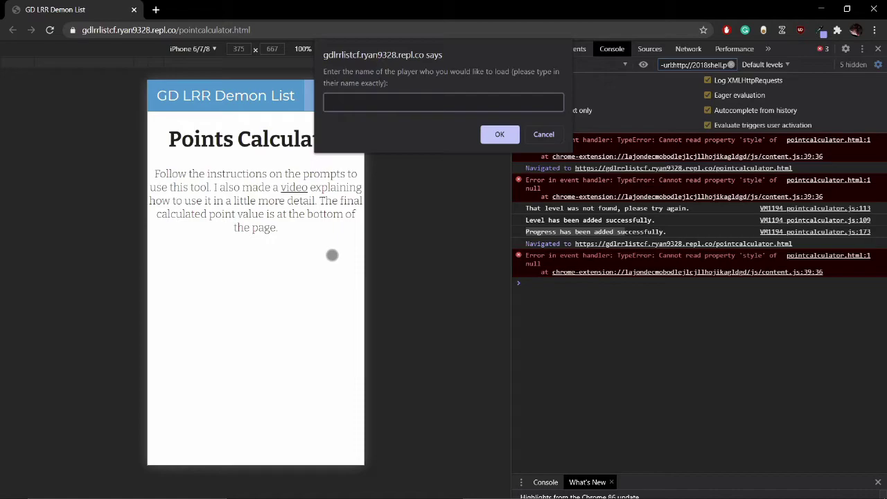
# Step: Submit the player's username, which returns a player-not-found message
pyautogui.press('Return')
pyautogui.write('ryan9328')
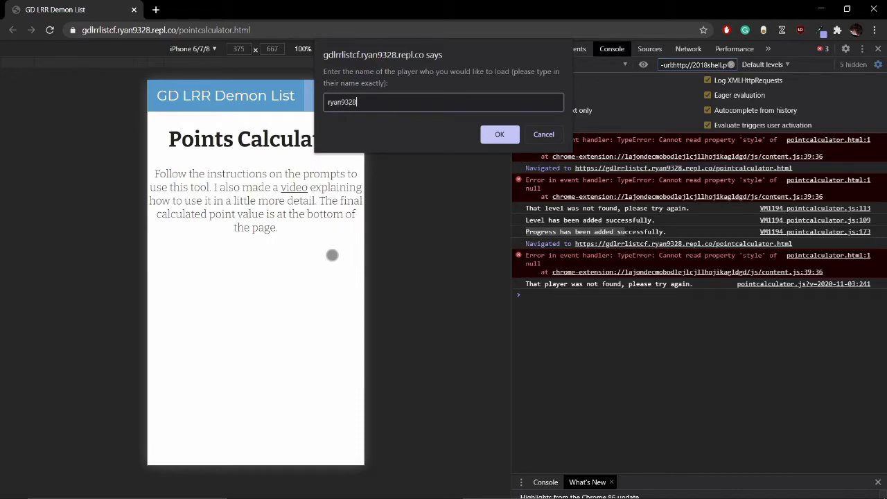
pyautogui.press('Return')
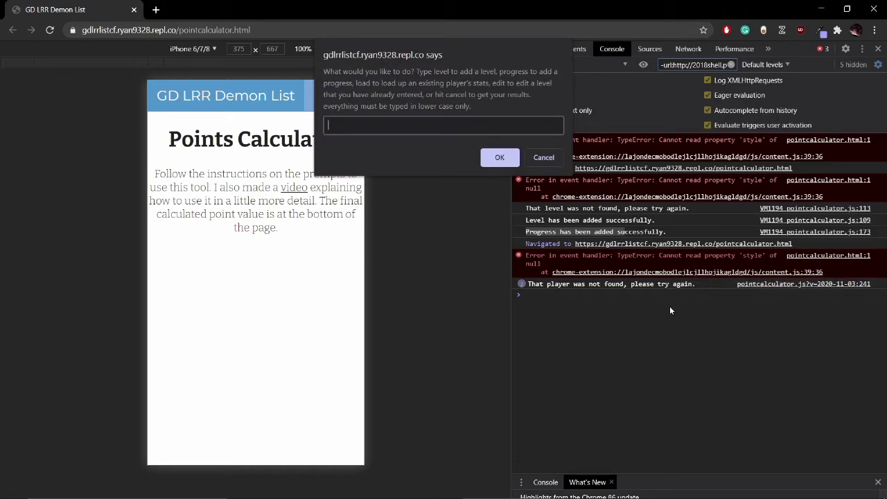
pyautogui.click(655, 284)
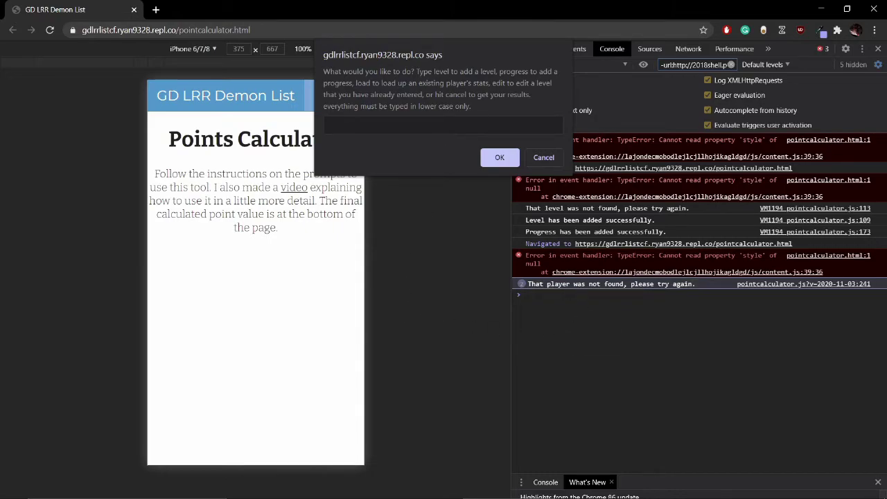
pyautogui.click(421, 127)
# Step: Reload, dismiss the notice, and load the player's stats by entering their username
pyautogui.press('Escape')
pyautogui.press('F5')
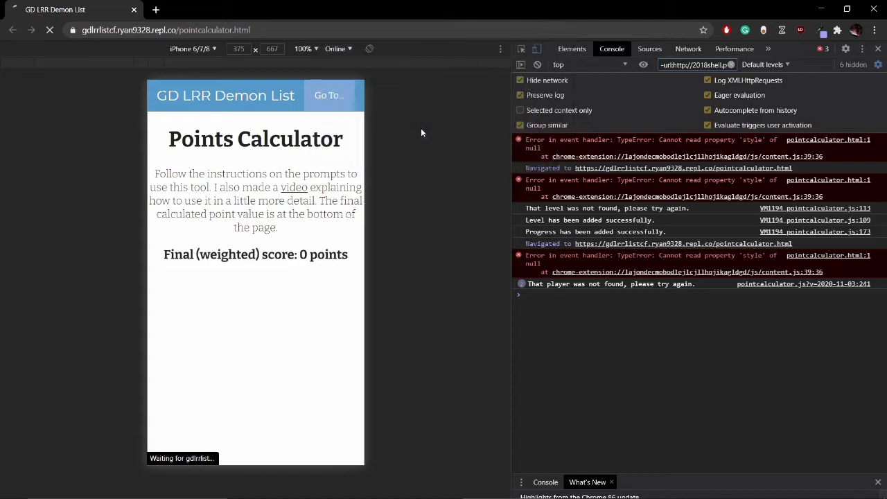
pyautogui.press('Return')
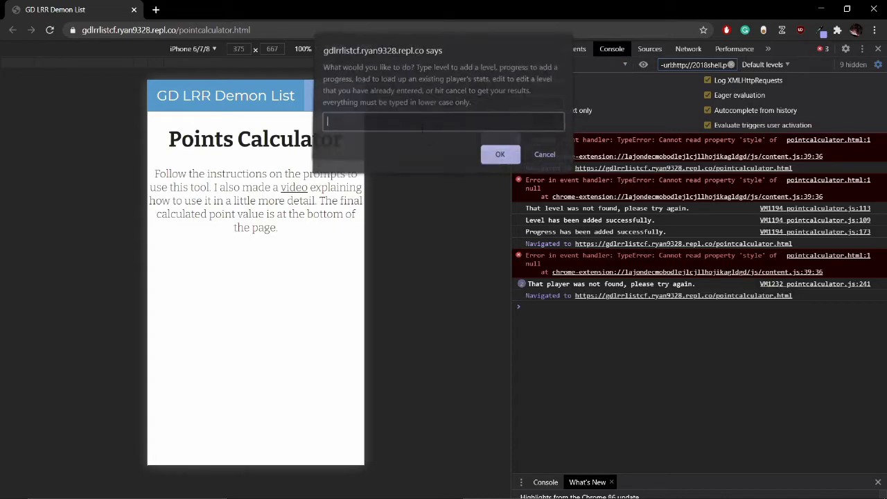
pyautogui.write('lo')
pyautogui.press('Return')
pyautogui.write('ryan9328')
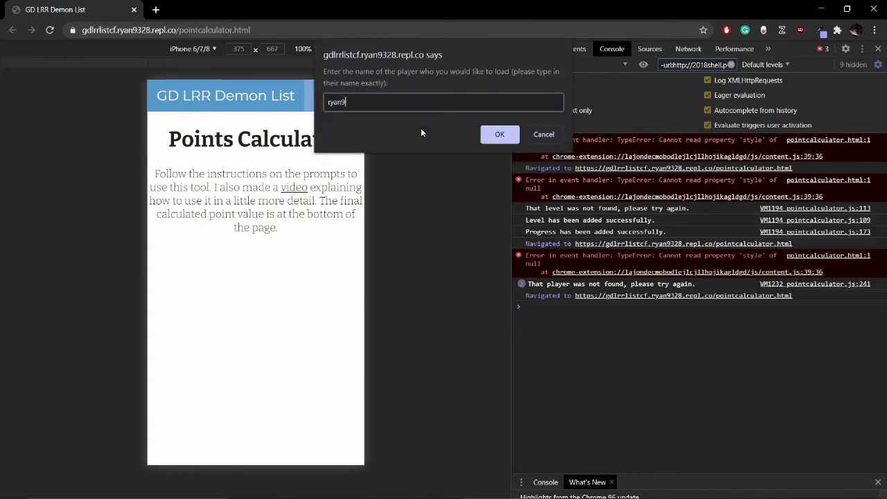
pyautogui.press('Return')
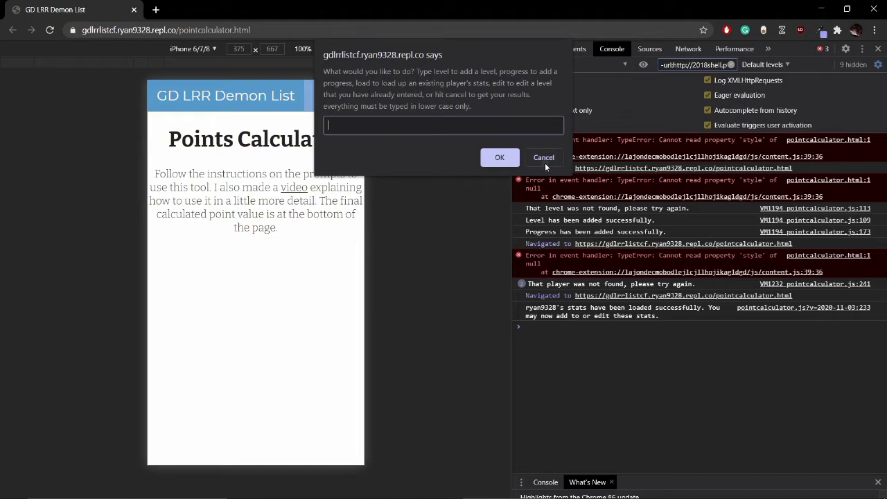
# Step: Check the current results, then add 'Celestial Force' with the level command
pyautogui.click(544, 163)
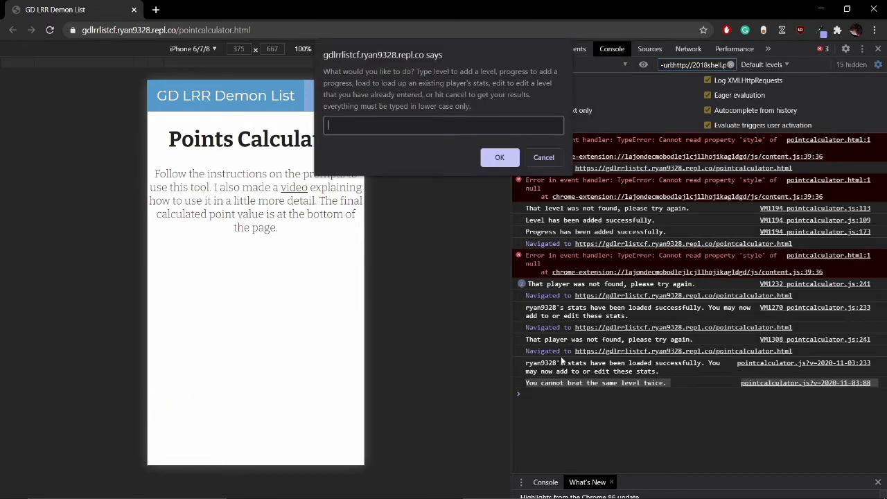
pyautogui.click(563, 374)
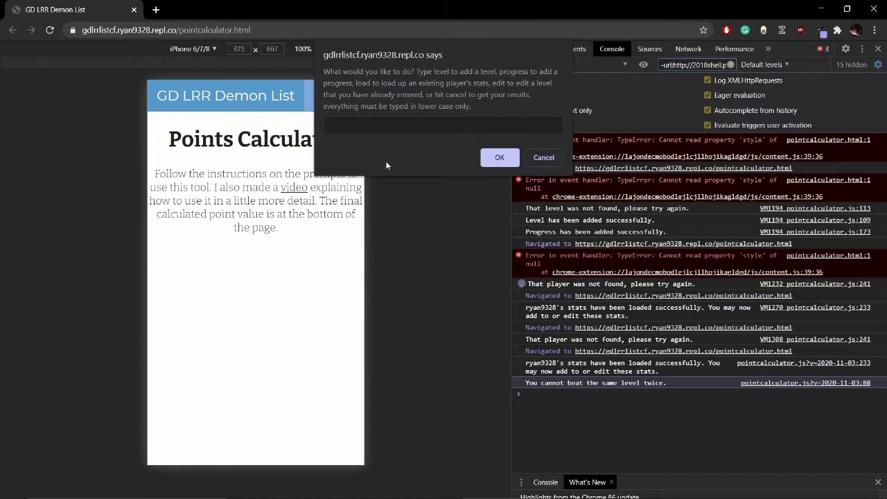
pyautogui.click(426, 127)
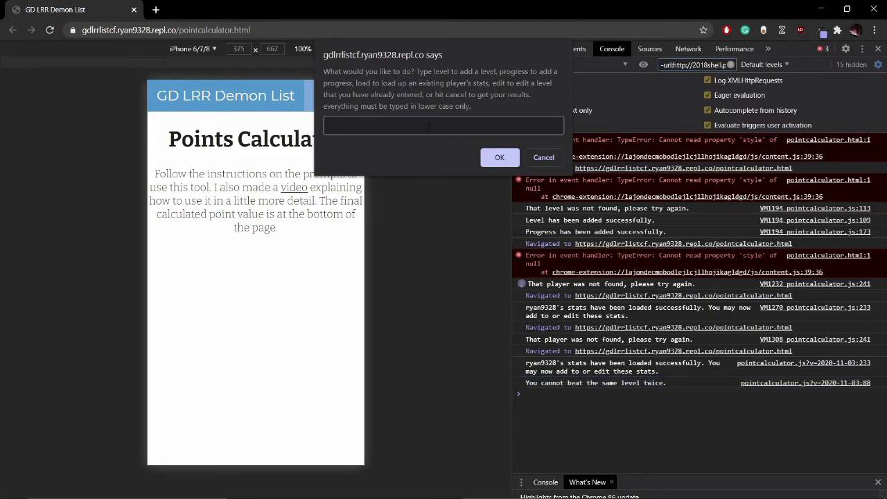
pyautogui.write('level')
pyautogui.press('Return')
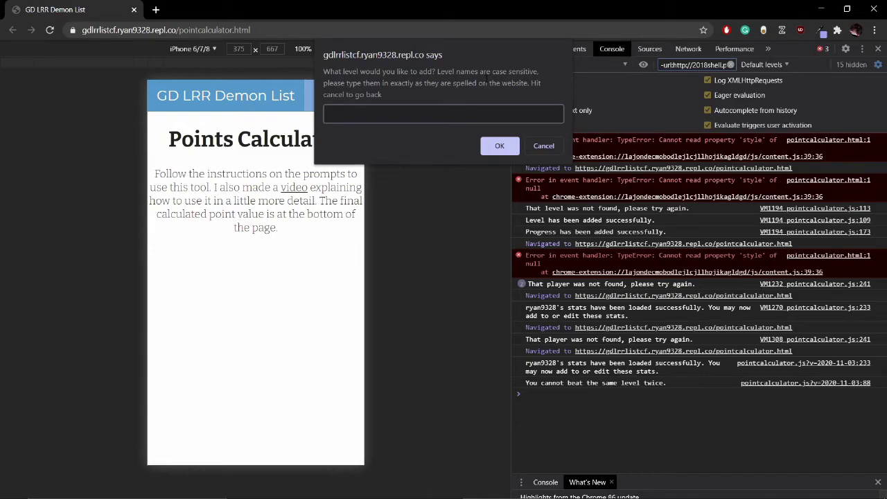
pyautogui.write('Celestial Force')
pyautogui.press('Return')
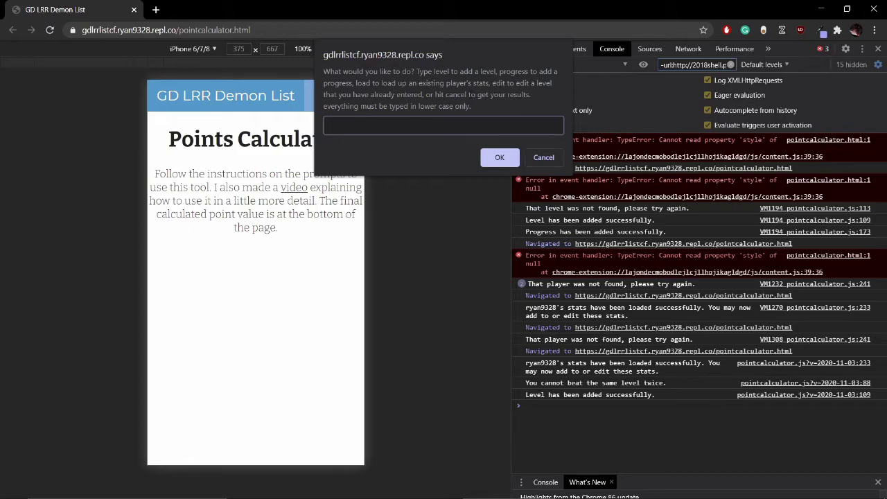
# Step: Use the edit command to set Black Blizzard's percentage to 100
pyautogui.write('edit')
pyautogui.press('Return')
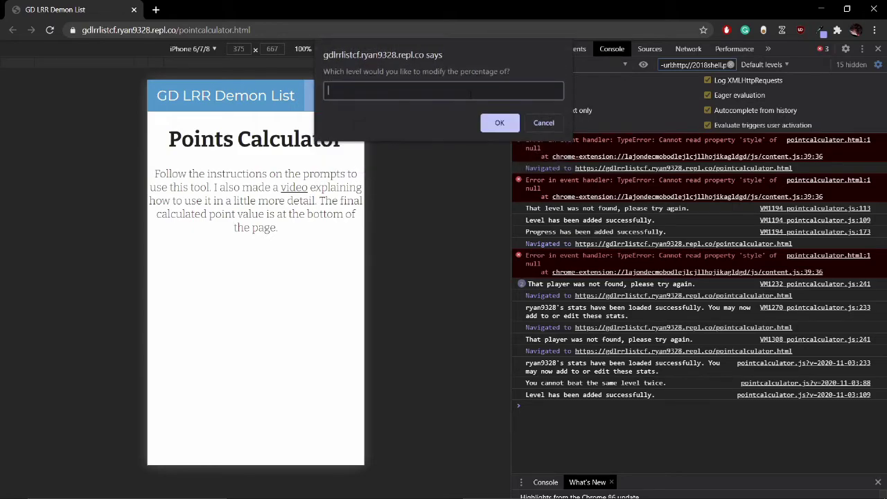
pyautogui.write('Black Blizzard')
pyautogui.press('Return')
pyautogui.write('10')
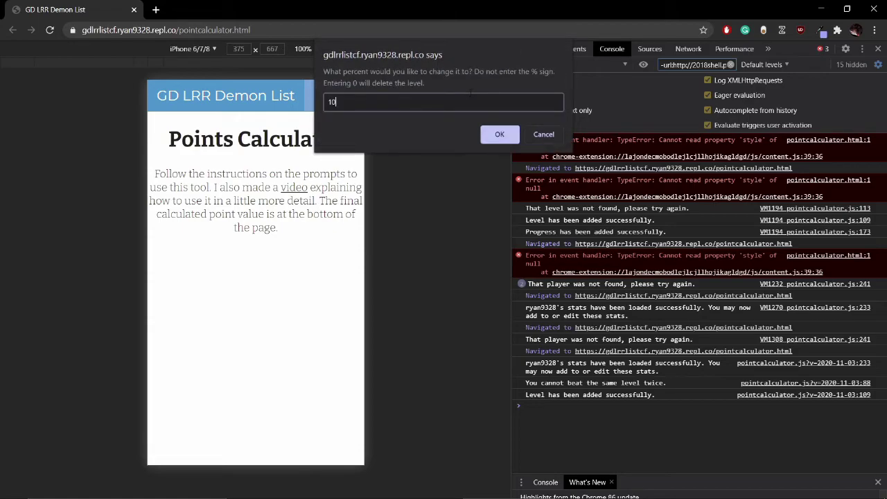
pyautogui.write('0')
pyautogui.press('Return')
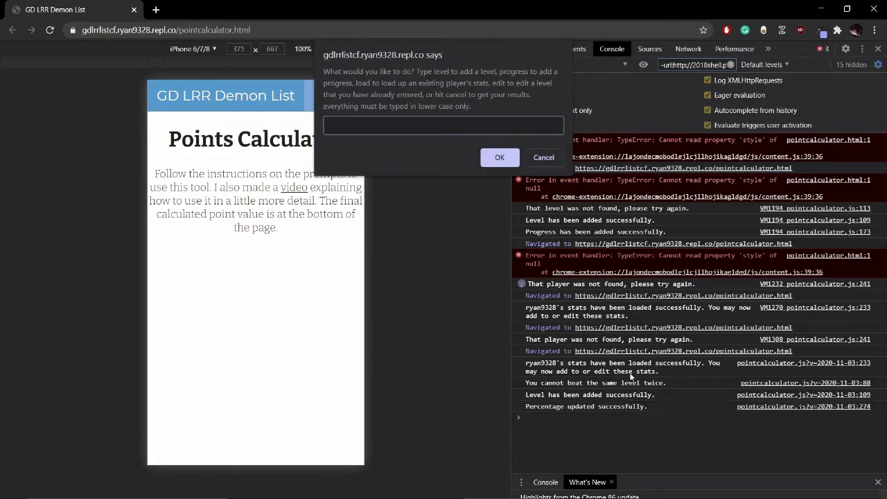
pyautogui.click(531, 406)
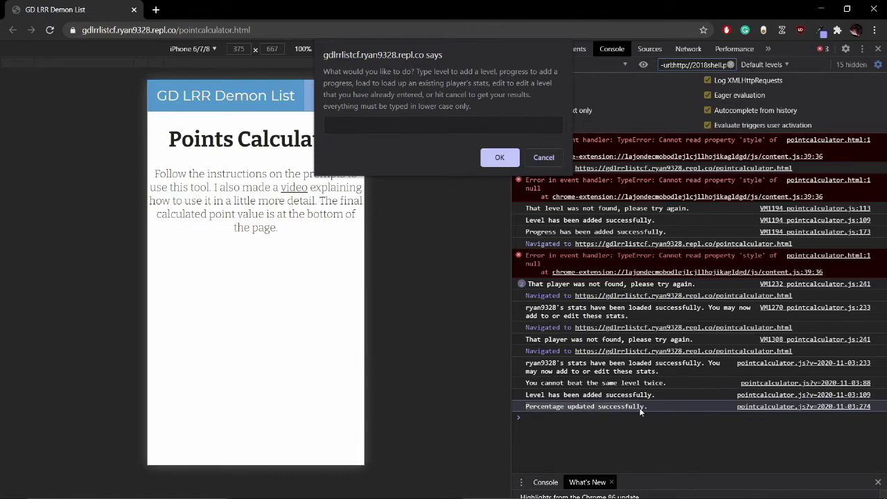
# Step: Cancel the prompt to view the five levels and 253.372 points, then reload to 0 points
pyautogui.click(544, 158)
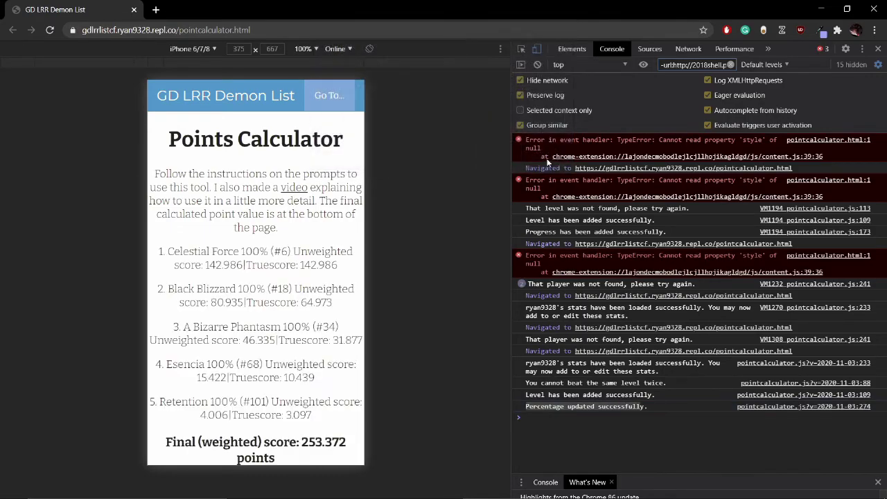
pyautogui.scroll(-2, 286, 243)
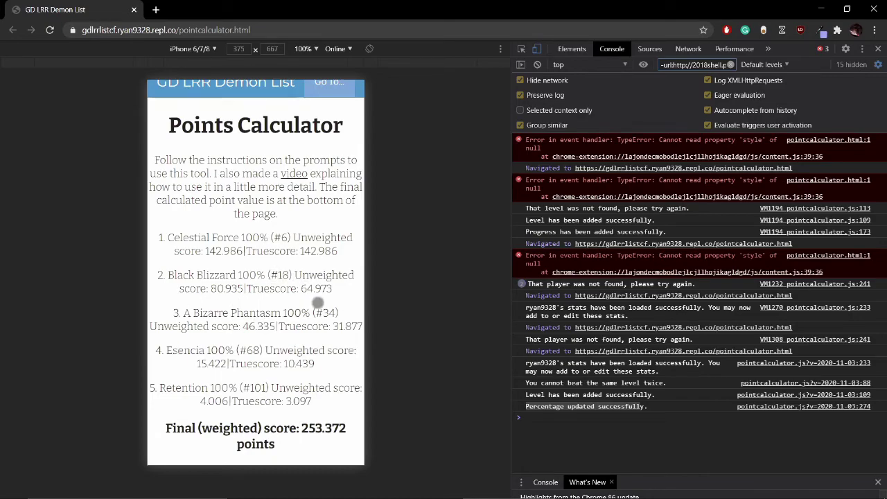
pyautogui.press('F5')
pyautogui.click(543, 154)
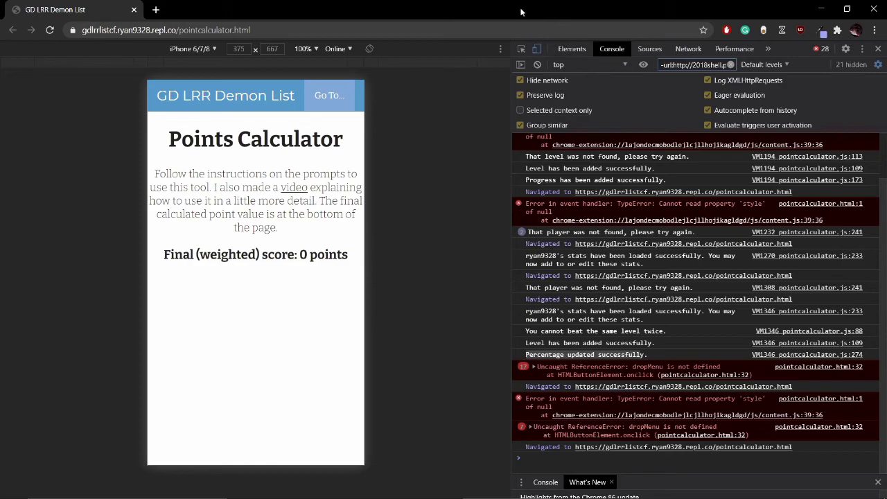
# Step: Go to the Leaderboard via 'Go To...' and open the Points Calculator link in a new tab
pyautogui.click(325, 102)
pyautogui.click(183, 152)
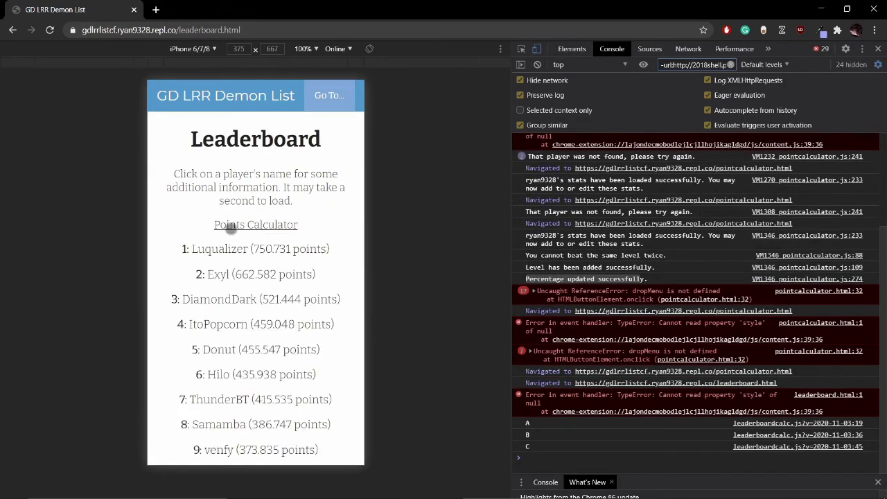
pyautogui.click(252, 224)
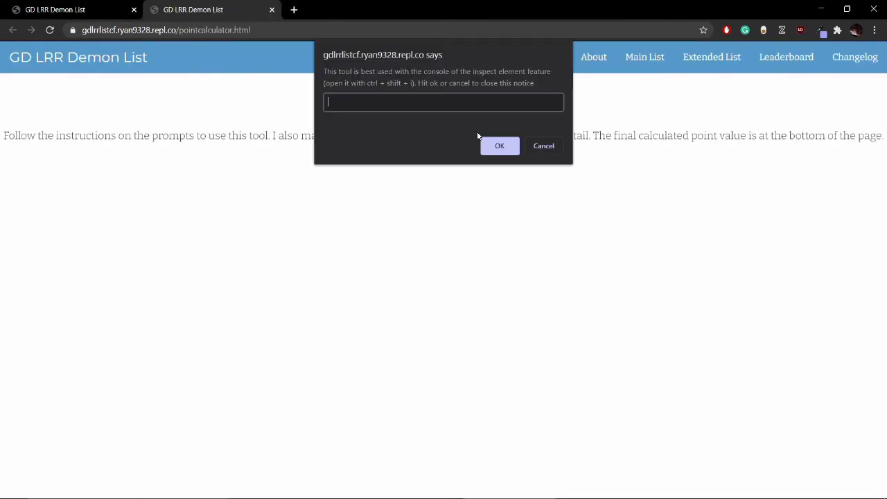